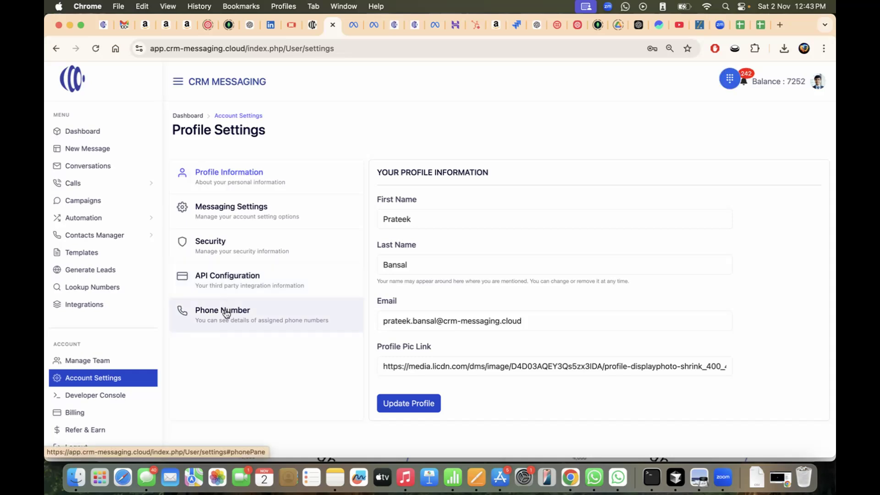
Review the account's phone number details, checking that the third listed number supports SMS
click(226, 313)
scroll(482, 229, down, 3)
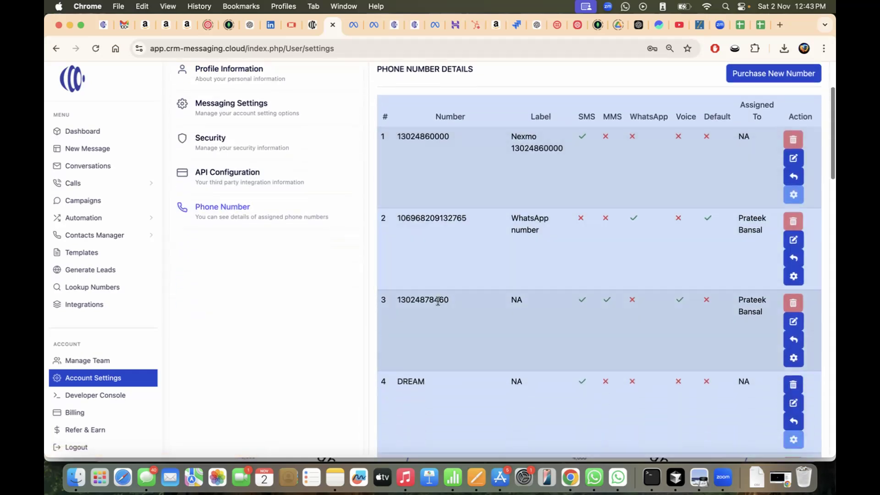
double_click(437, 301)
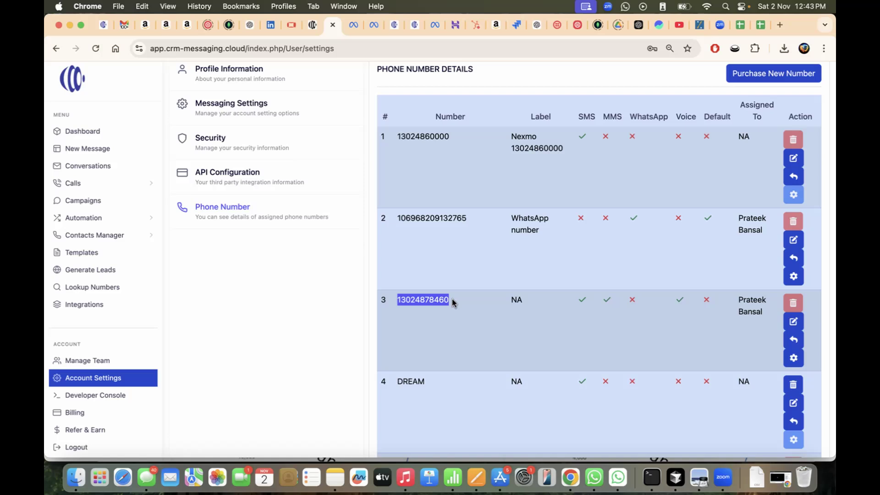
click(460, 310)
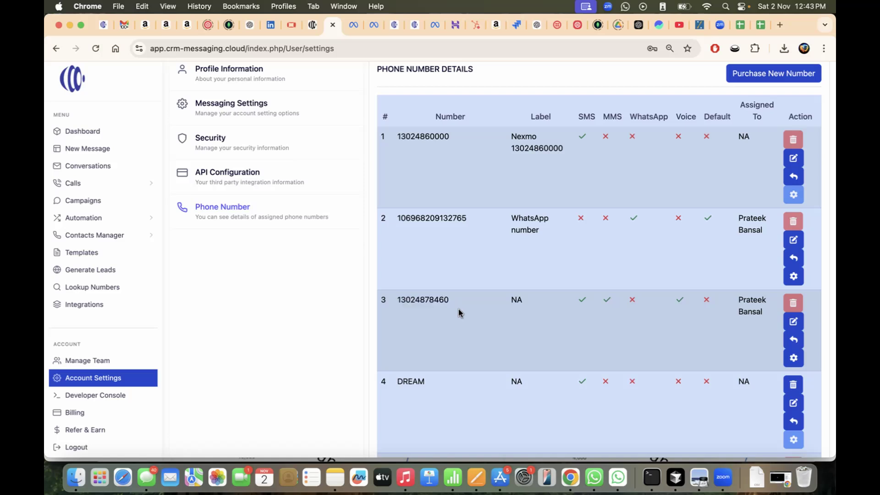
double_click(587, 116)
click(584, 300)
double_click(429, 301)
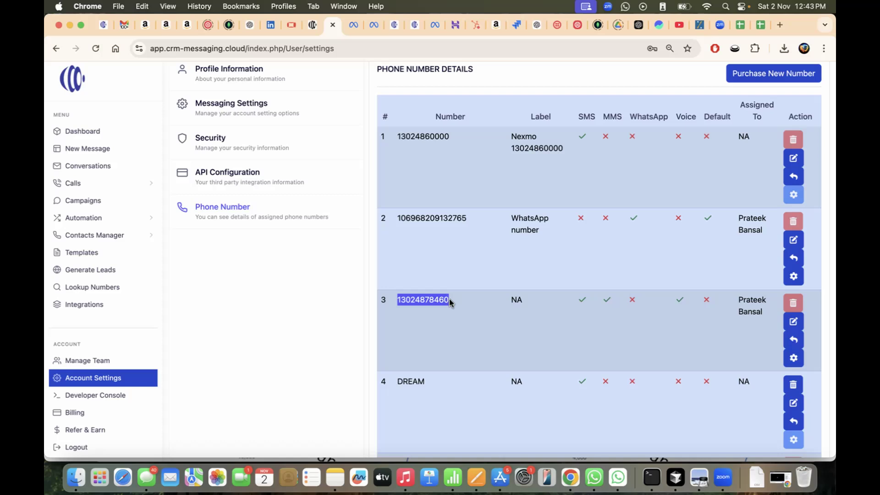
click(449, 301)
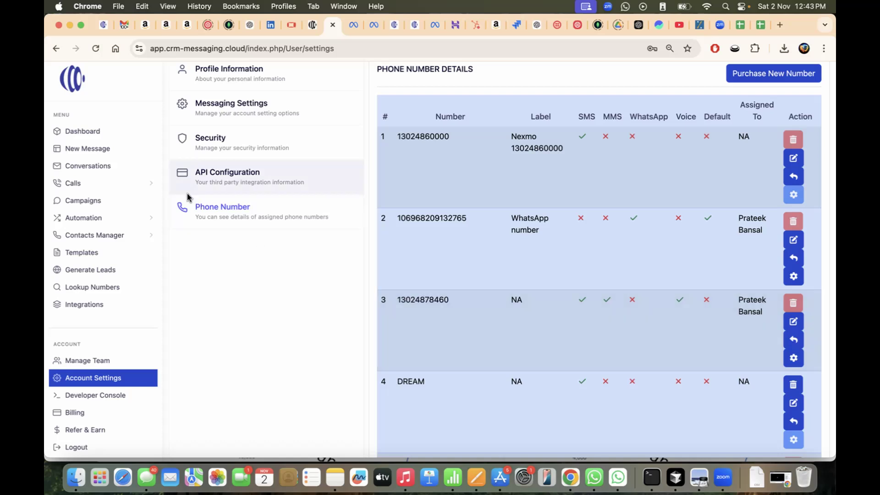
Open the contact import page from the Audience Manager of Campaigns
click(105, 208)
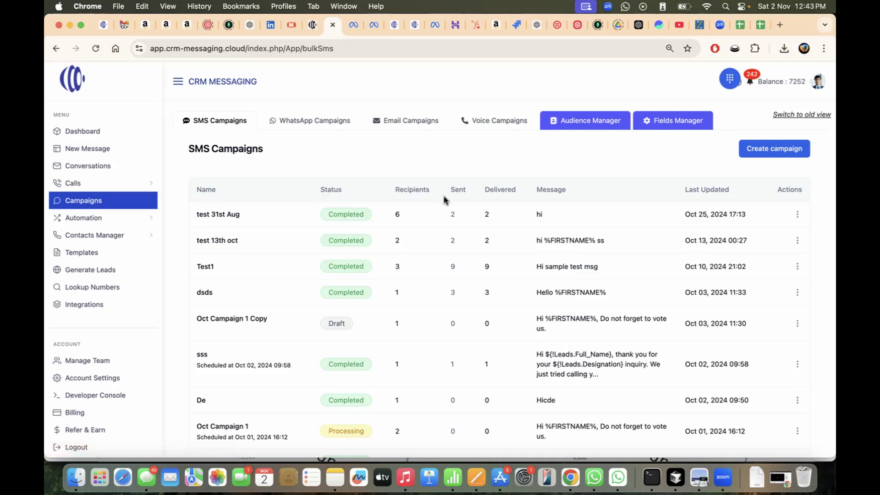
scroll(444, 197, down, 3)
scroll(444, 197, up, 3)
click(590, 127)
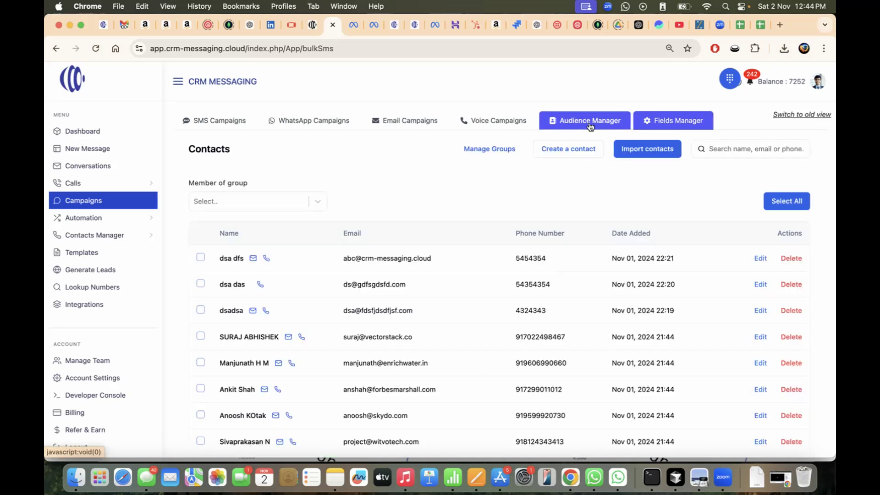
click(631, 147)
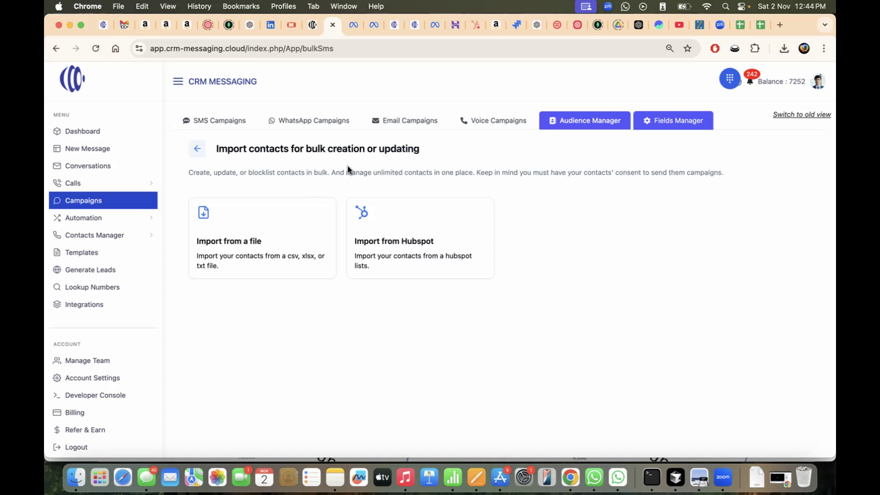
Check the contact columns in the "data sheet" spreadsheet and choose to import contacts from a file in CRM Messaging
click(757, 28)
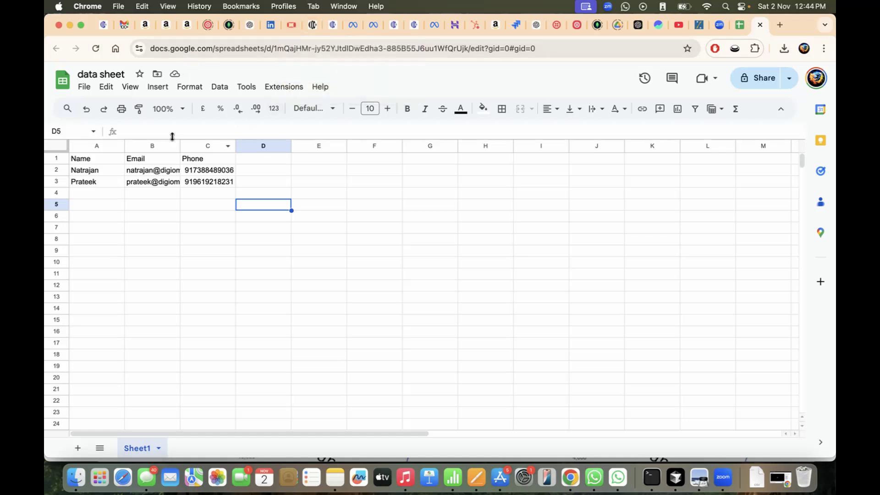
click(327, 33)
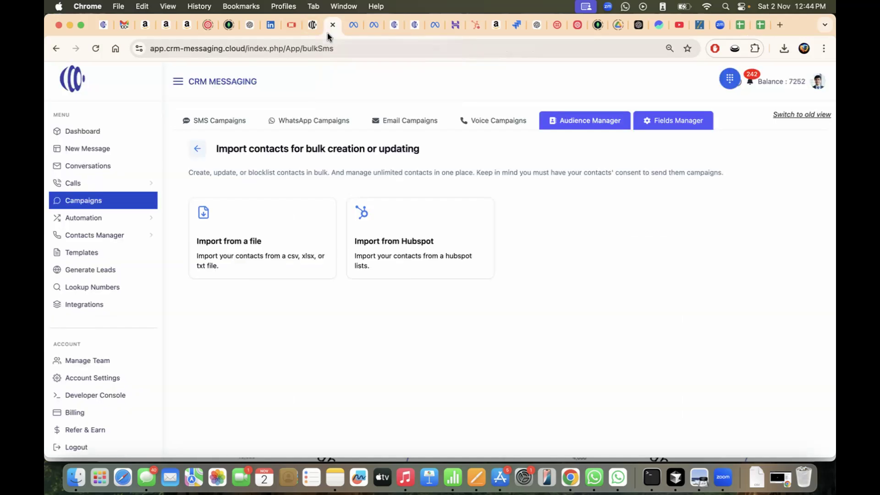
click(254, 271)
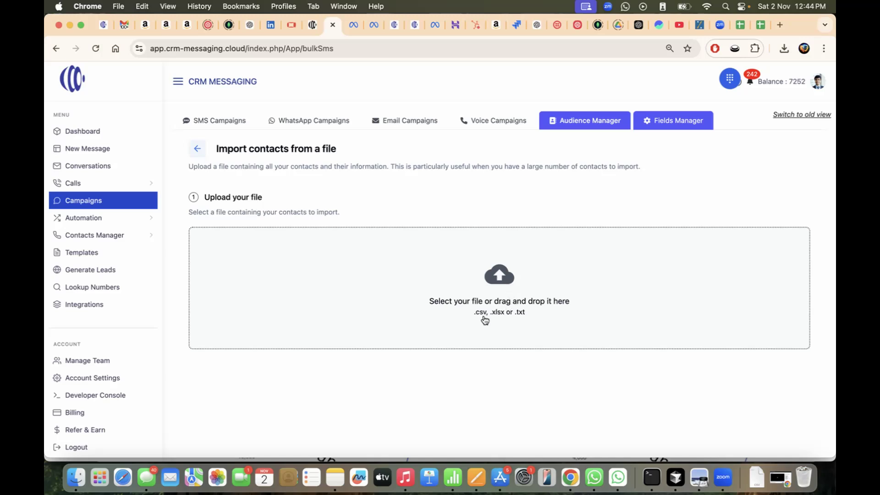
click(504, 288)
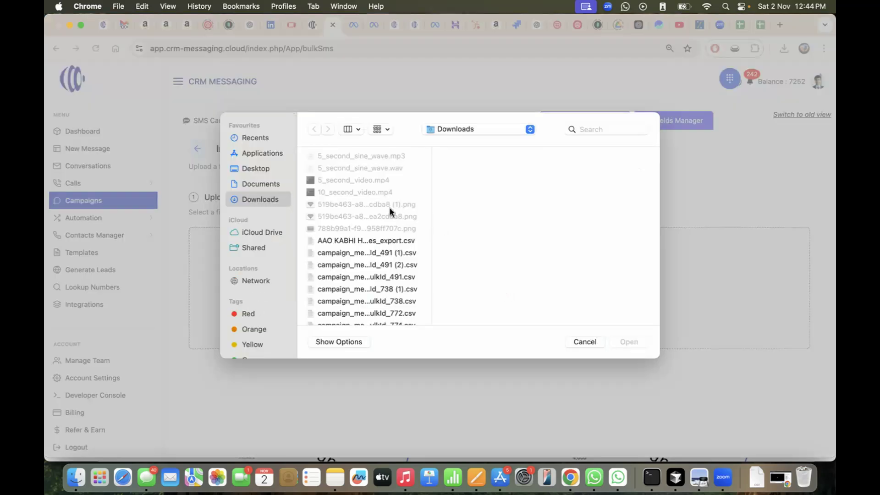
click(268, 182)
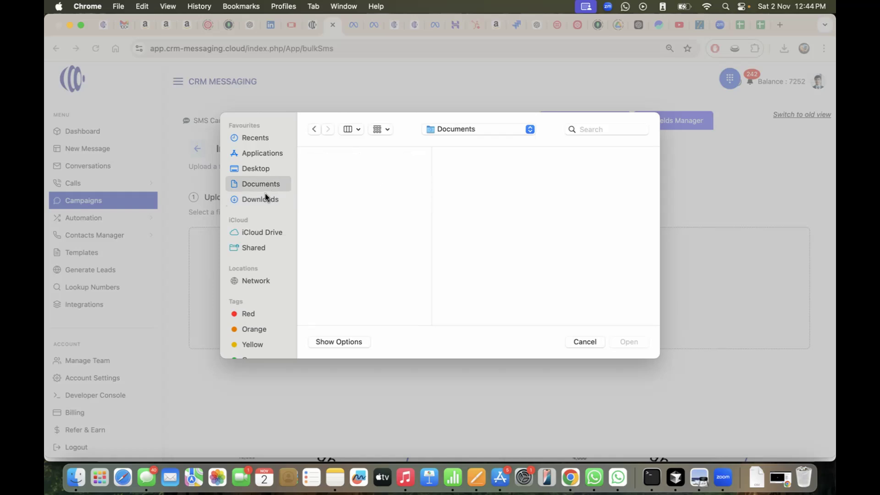
click(265, 196)
click(263, 139)
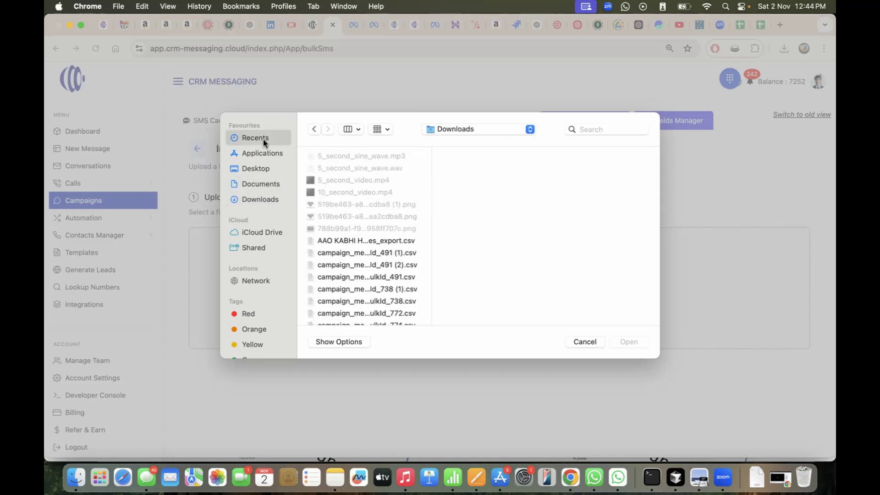
click(262, 197)
scroll(337, 252, down, 10)
scroll(337, 252, up, 5)
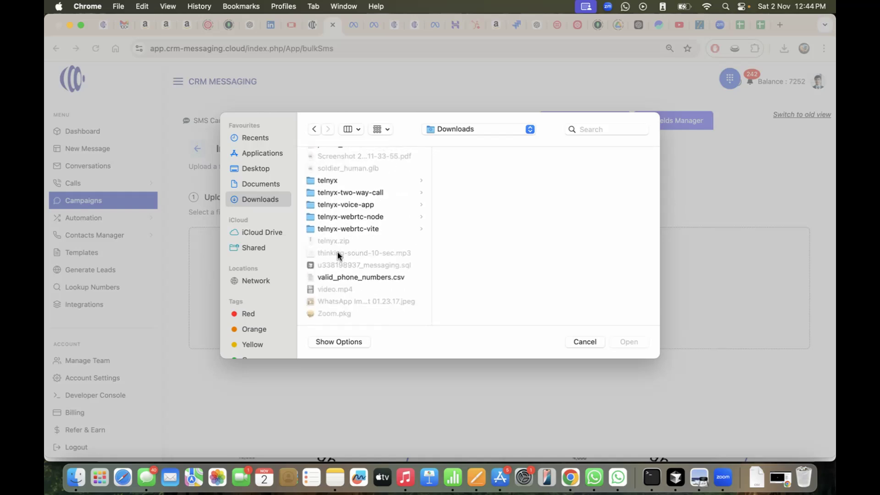
scroll(338, 252, up, 8)
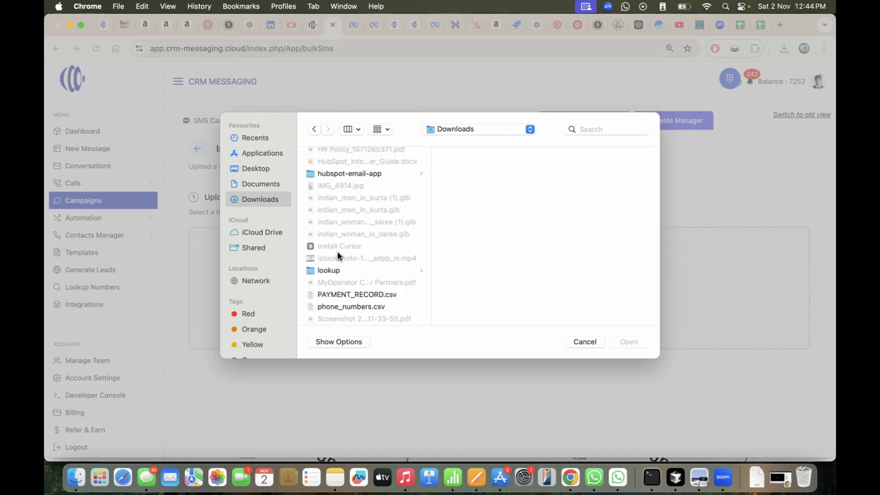
scroll(338, 255, up, 8)
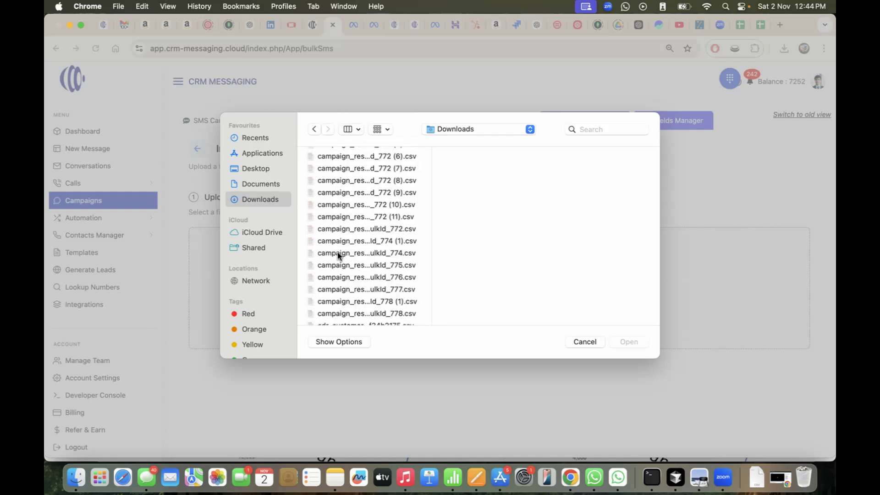
scroll(337, 255, up, 2)
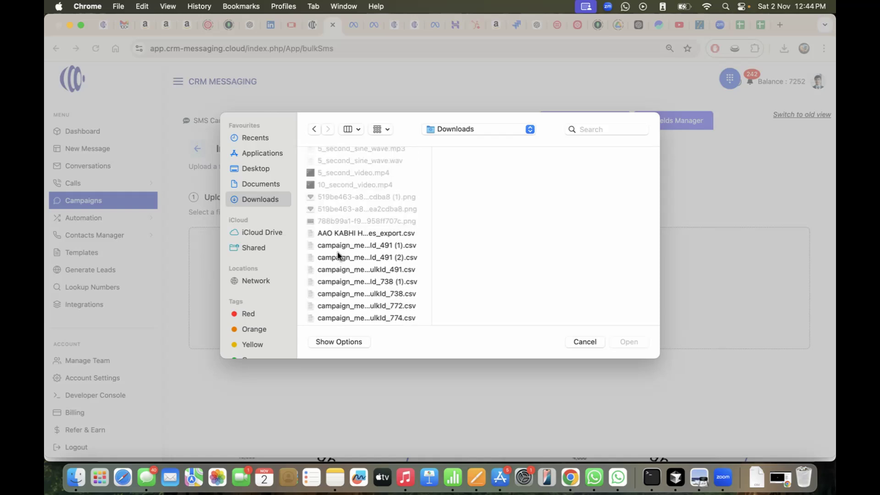
scroll(337, 252, down, 10)
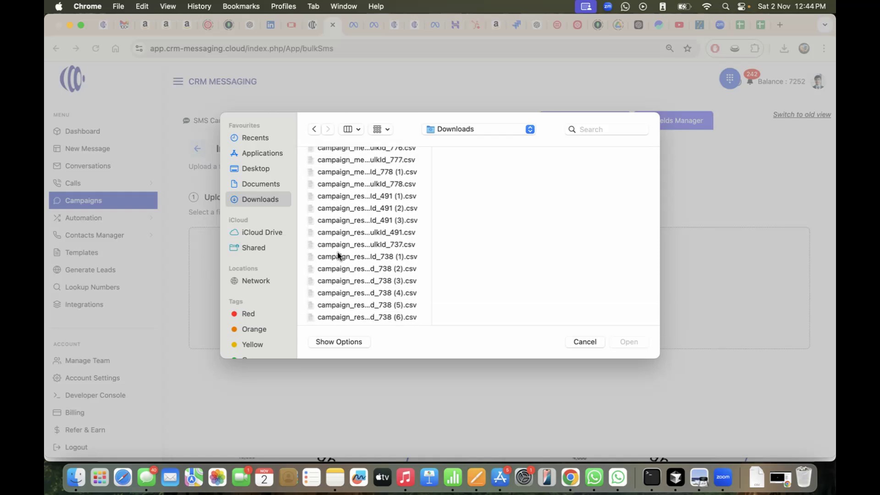
scroll(357, 273, down, 6)
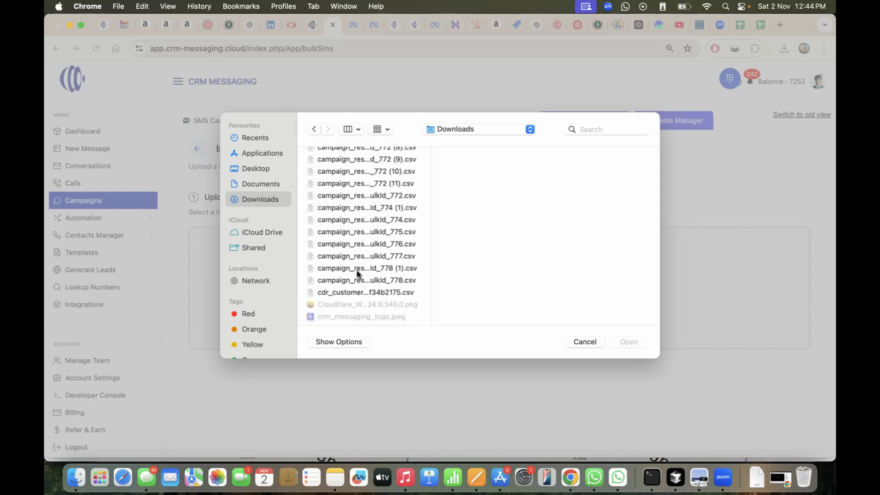
scroll(357, 272, down, 5)
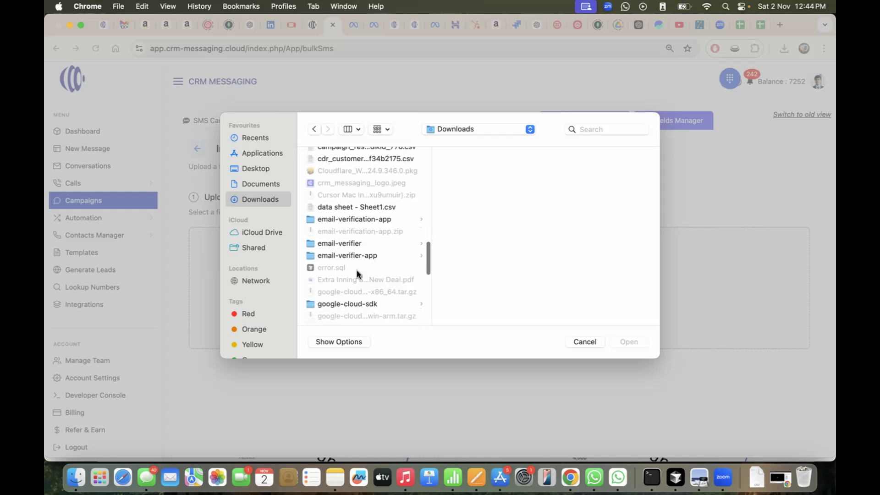
scroll(356, 271, up, 2)
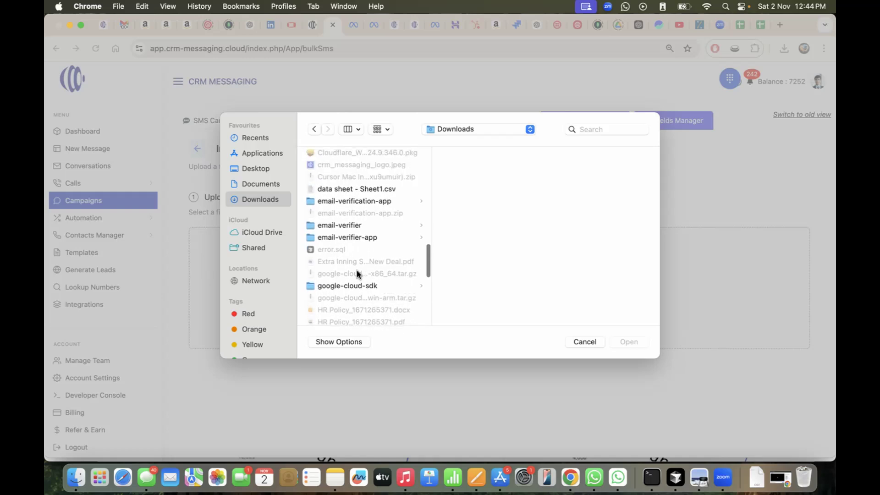
scroll(357, 271, down, 10)
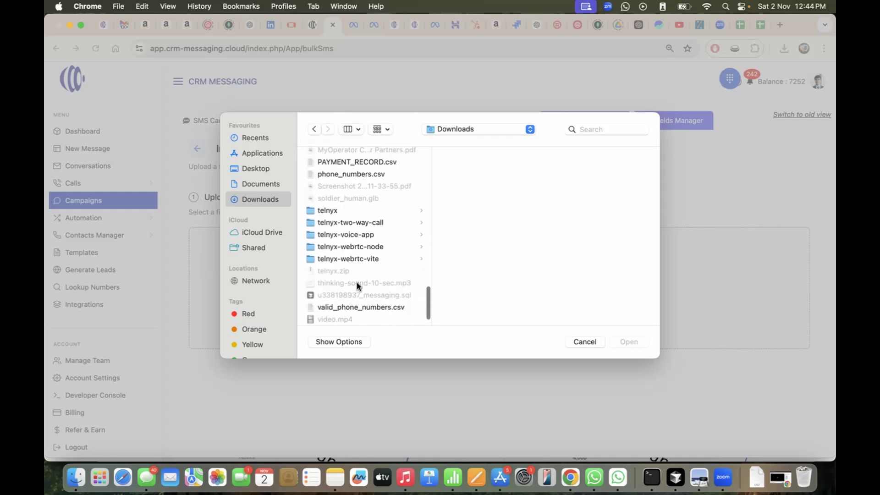
click(258, 179)
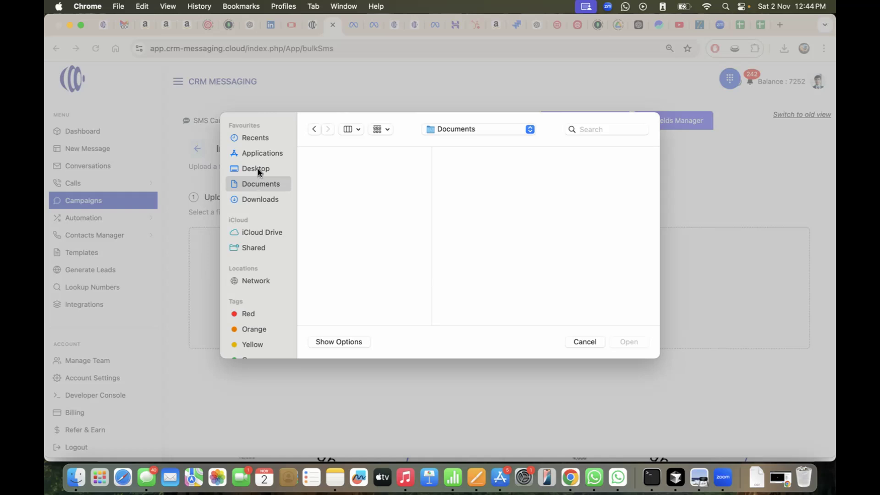
click(258, 169)
scroll(341, 186, down, 4)
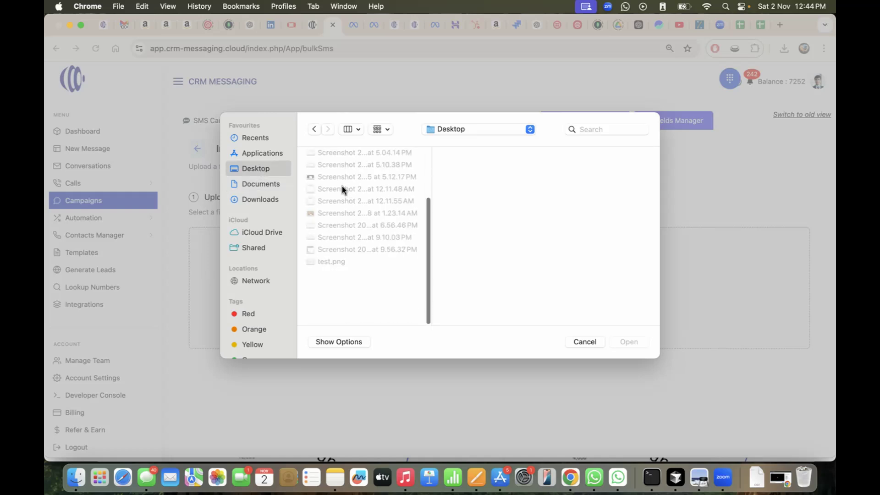
click(272, 135)
scroll(372, 193, down, 2)
scroll(372, 194, down, 5)
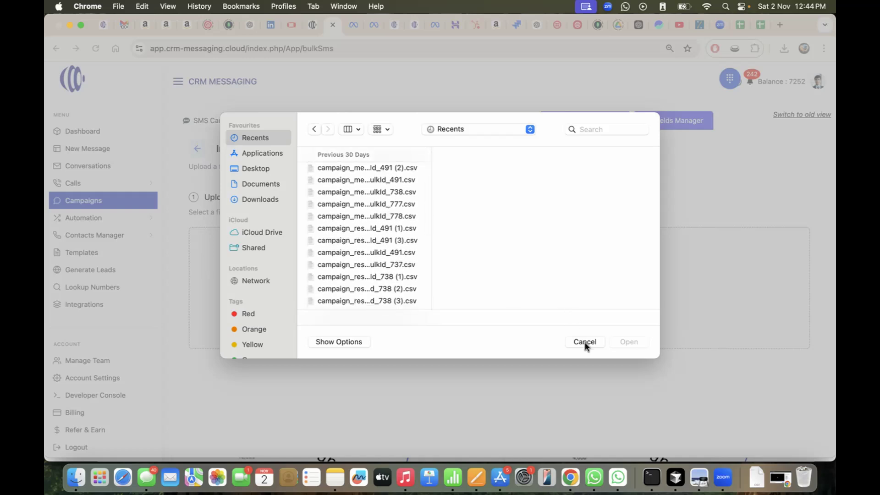
click(584, 342)
Upload the recently downloaded file "data sheet - Sheet1.csv" as the contact import file
click(784, 48)
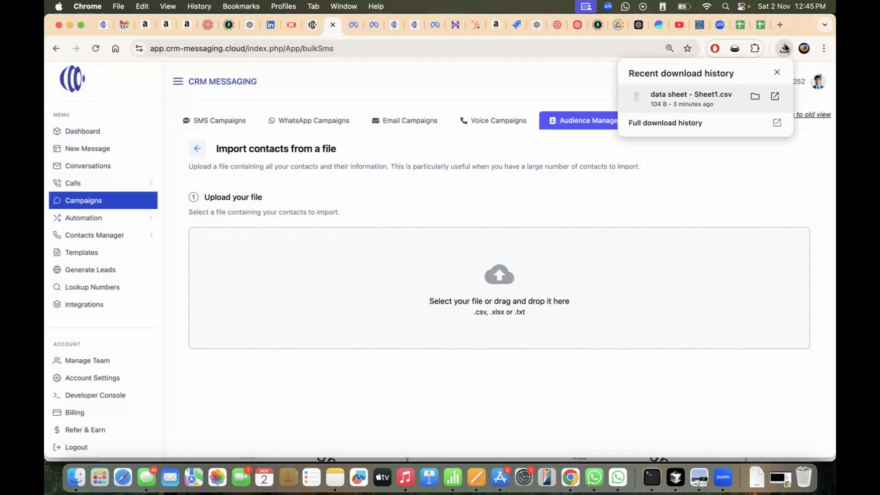
drag(686, 92, 548, 274)
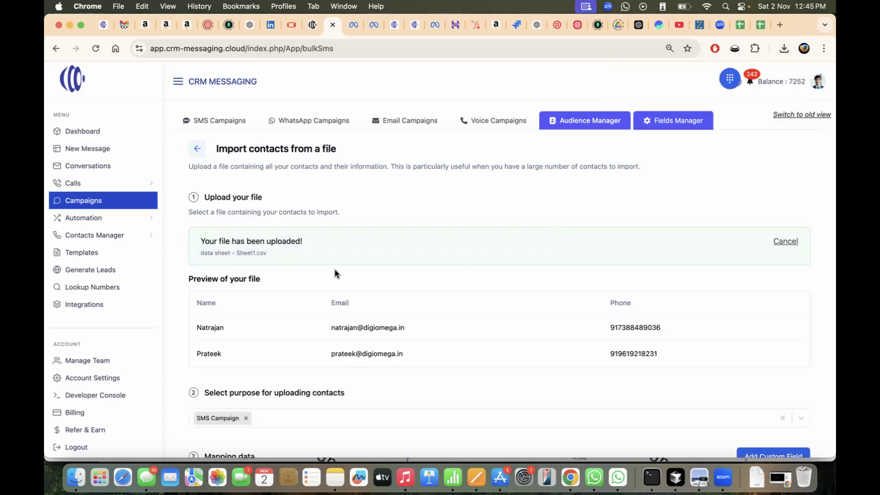
Review the uploaded file's preview and the available purposes for uploading contacts, leaving SMS Campaign selected
scroll(484, 243, down, 3)
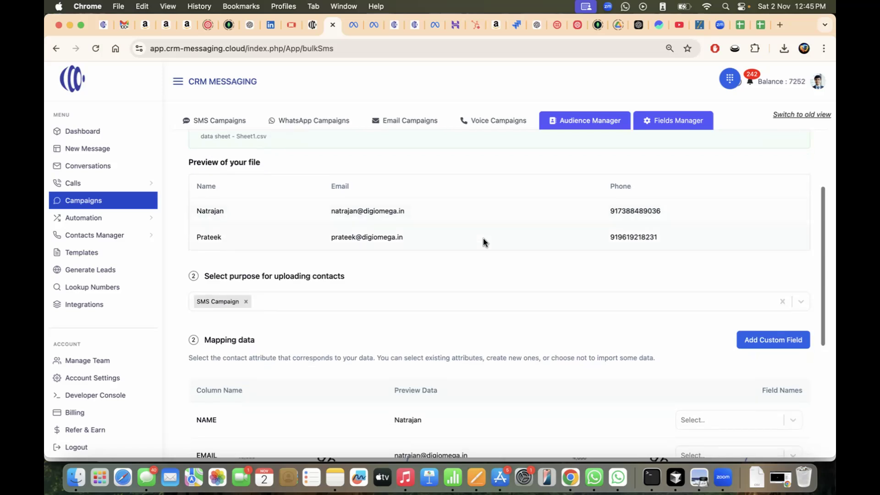
scroll(612, 239, down, 2)
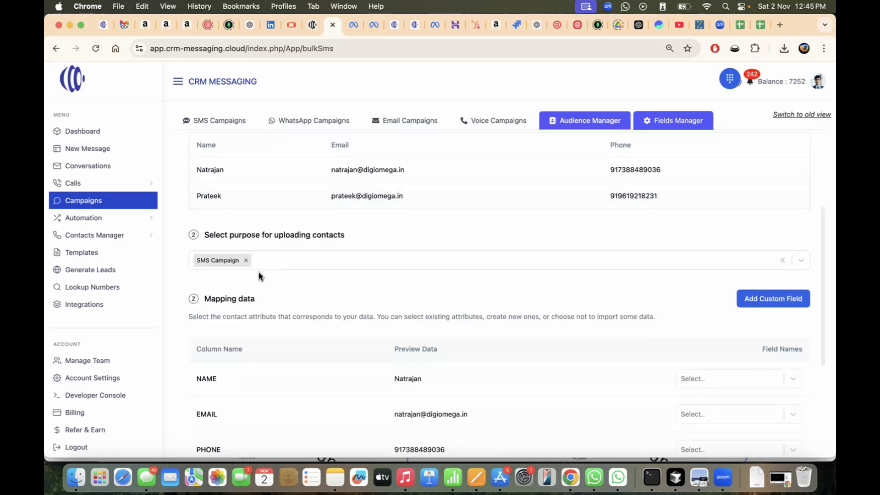
click(273, 260)
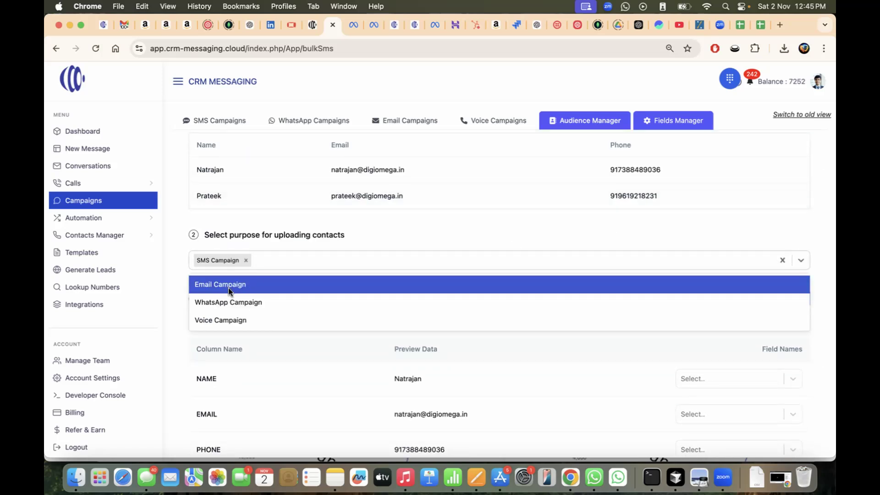
click(275, 241)
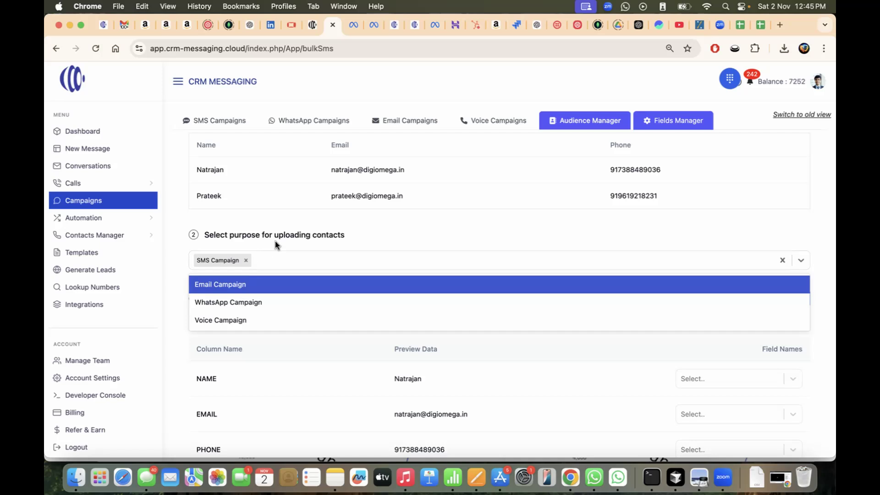
Map the NAME column to First Name, EMAIL to Email and PHONE to Phone for the contact import
scroll(279, 259, down, 4)
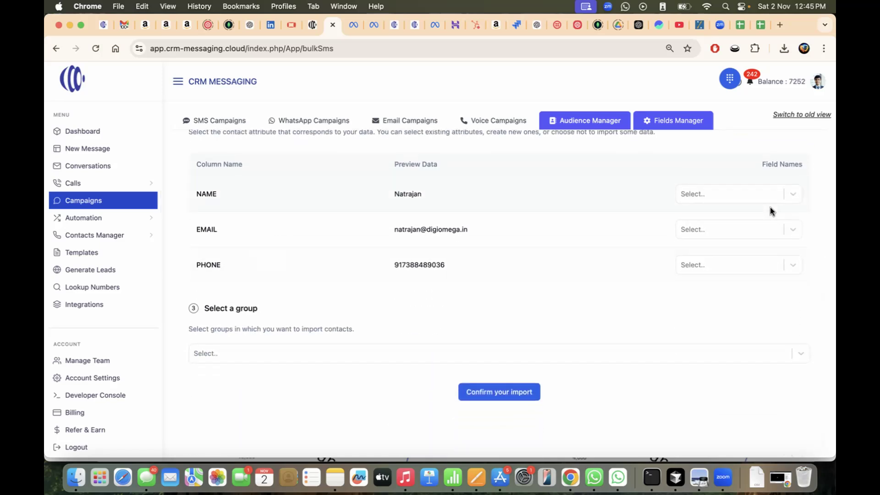
click(764, 196)
click(705, 188)
click(707, 227)
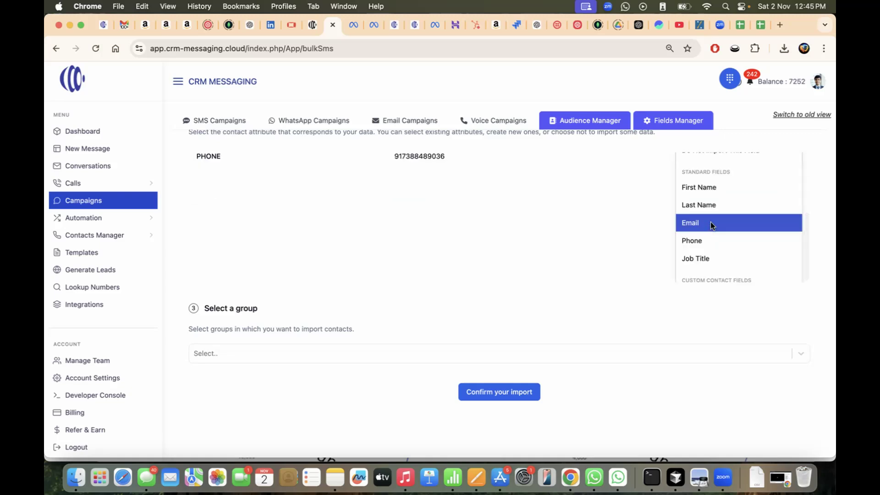
click(710, 221)
click(731, 265)
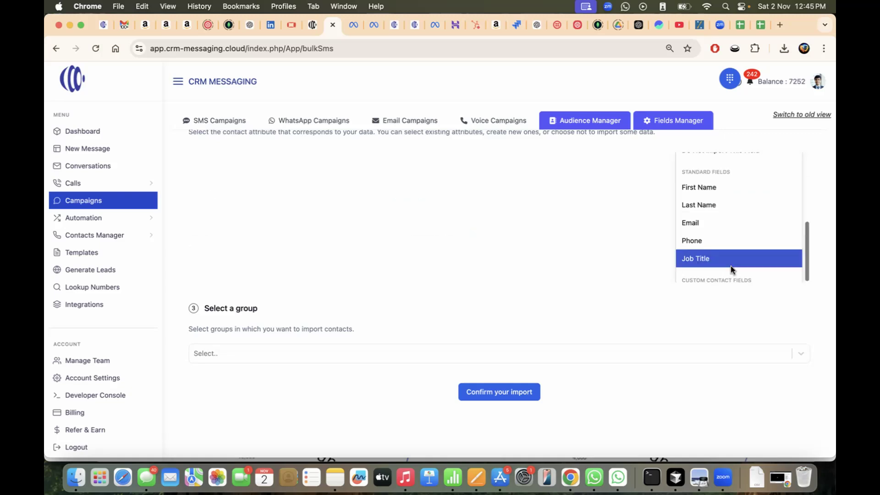
click(720, 238)
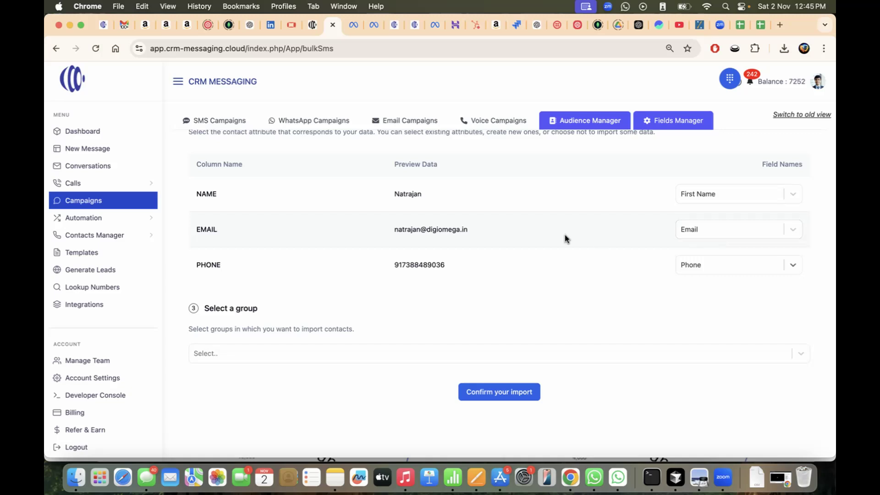
Import the contacts into the 4th Septs group and check the email addresses of the two newly added contacts
scroll(482, 287, down, 1)
click(280, 331)
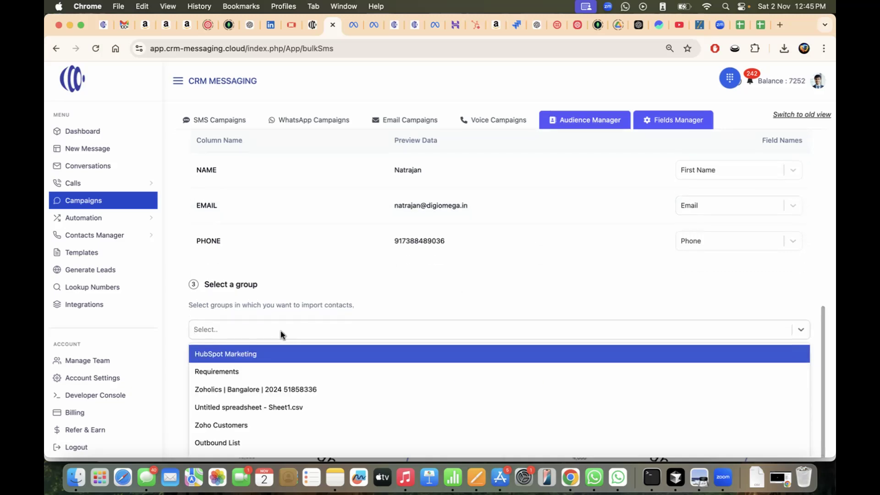
scroll(208, 367, down, 5)
scroll(208, 367, down, 5)
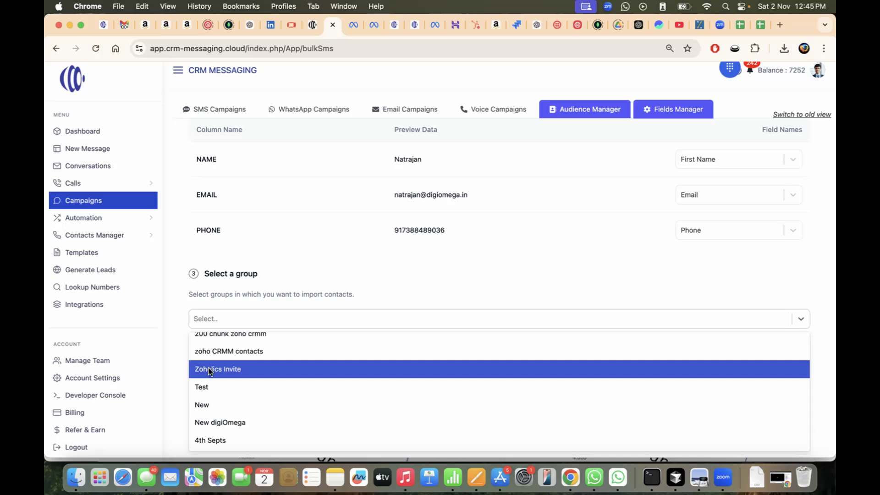
click(209, 442)
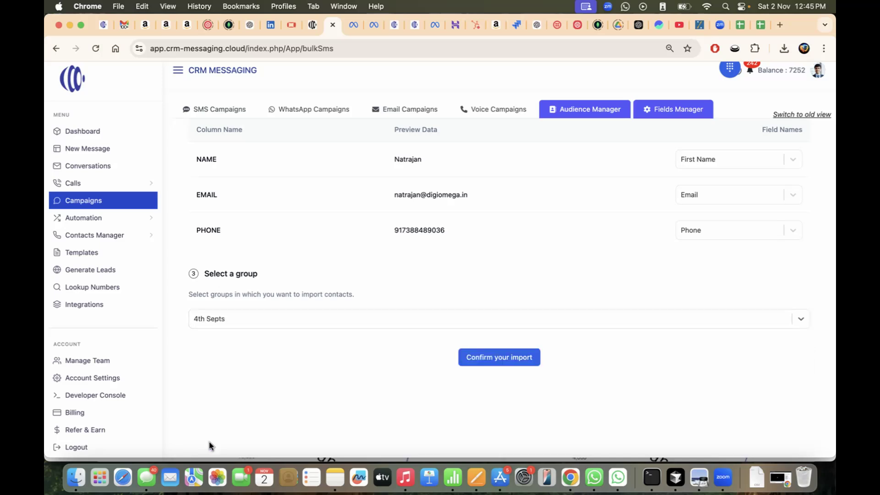
click(476, 357)
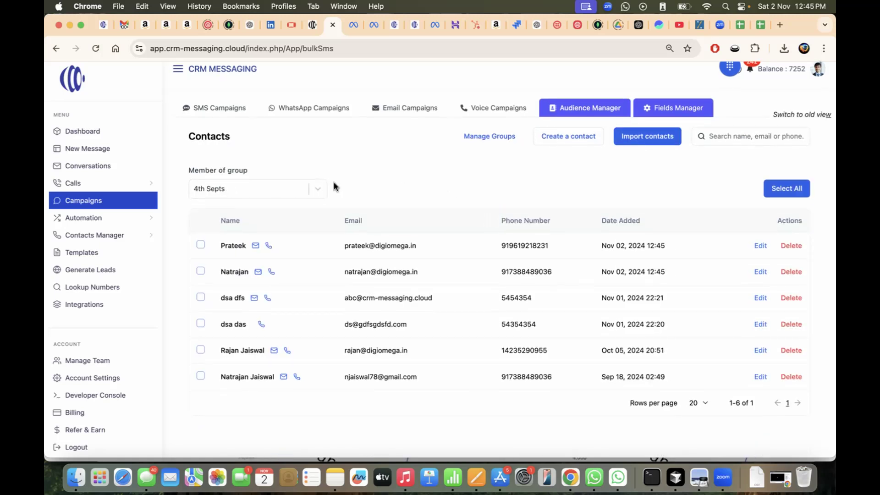
triple_click(385, 272)
triple_click(376, 245)
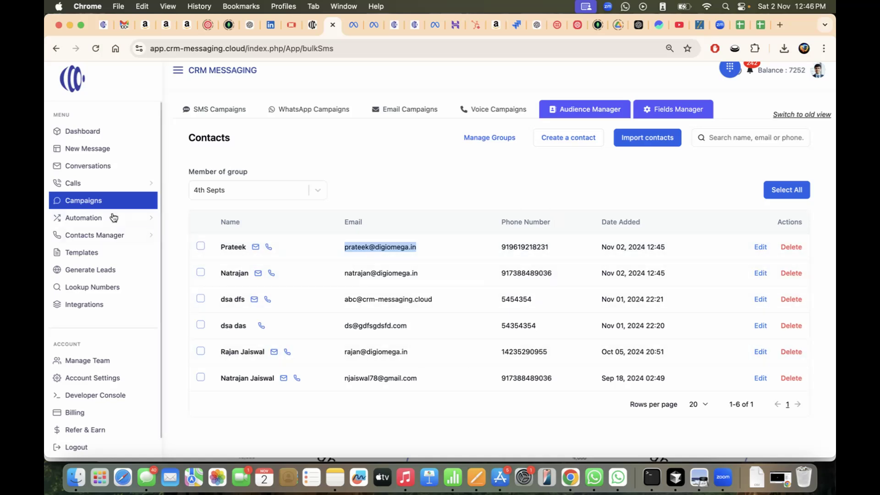
Create a new SMS campaign named "Nov 2 offer" with the first listed phone number as sender
click(214, 114)
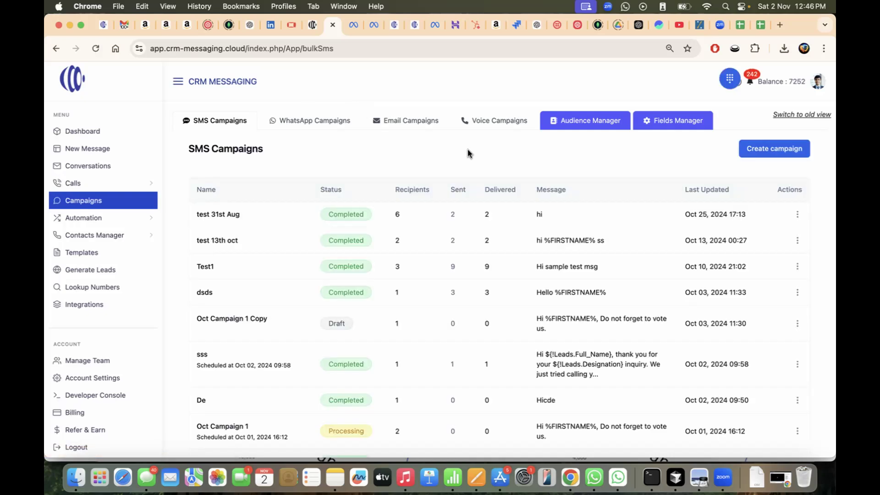
click(776, 151)
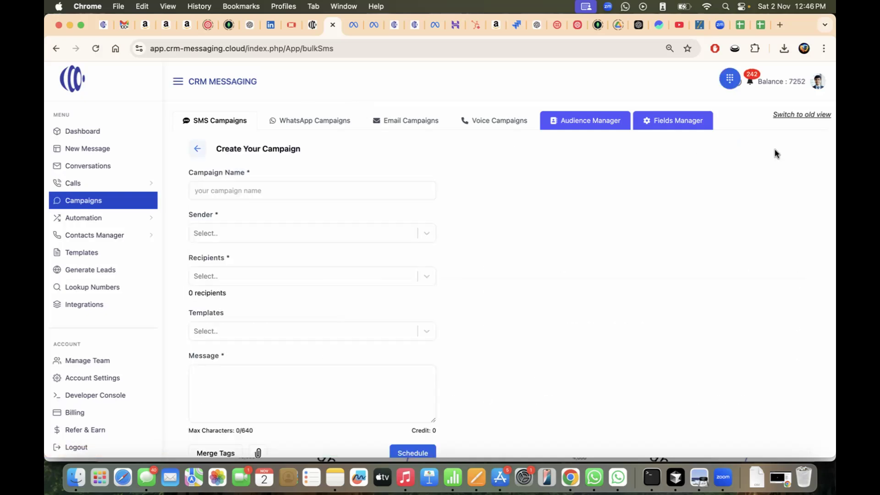
click(389, 196)
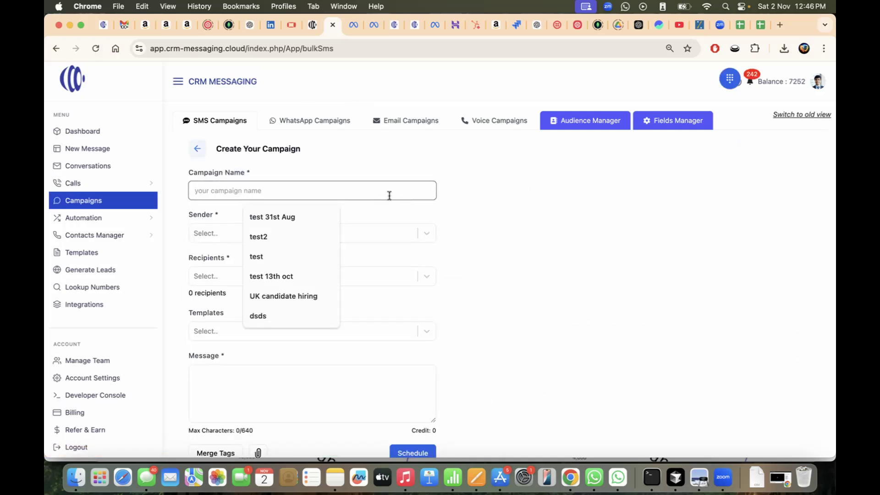
text(Nov 2 offer)
scroll(288, 221, down, 1)
click(287, 222)
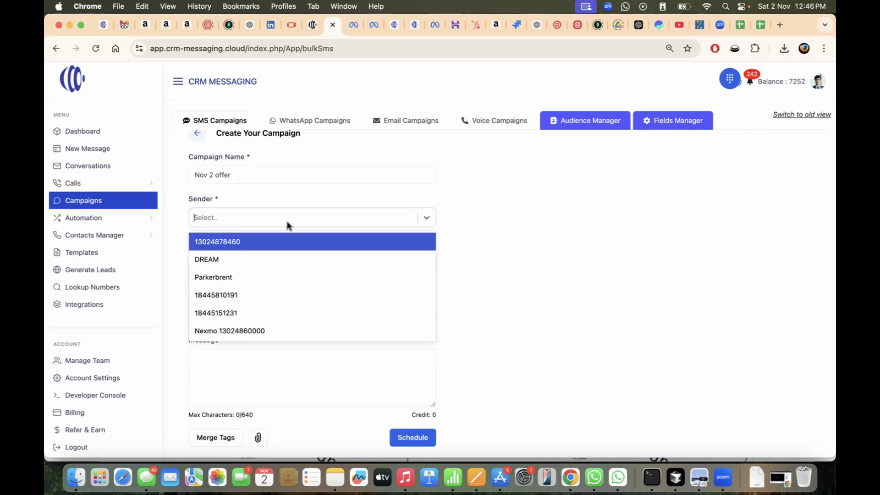
click(234, 241)
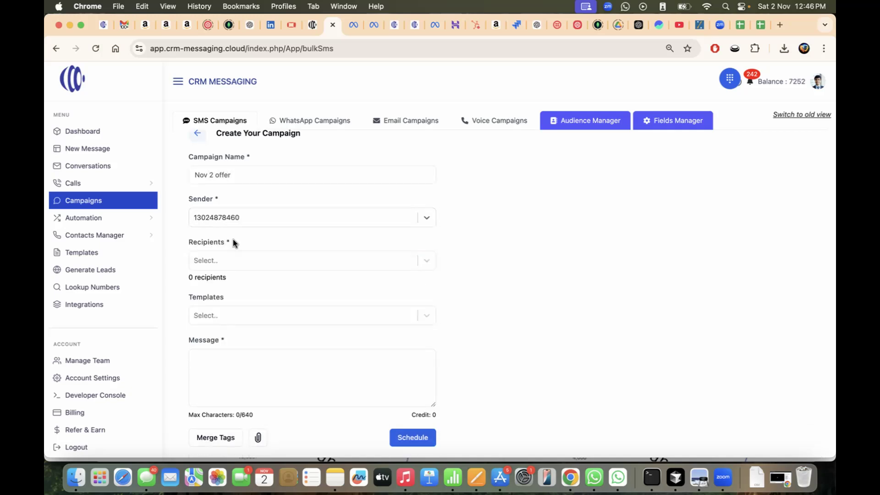
Set the campaign's recipients to the 4th Septs group
click(254, 258)
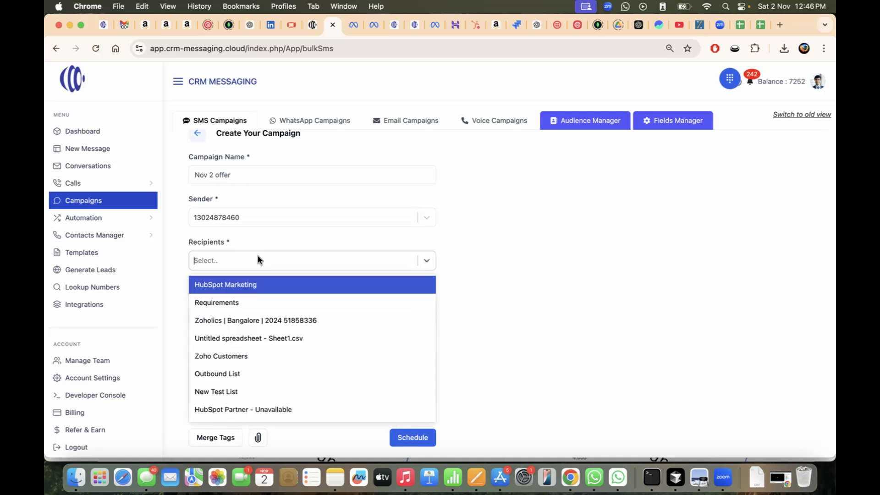
scroll(254, 325, down, 1)
text(4t)
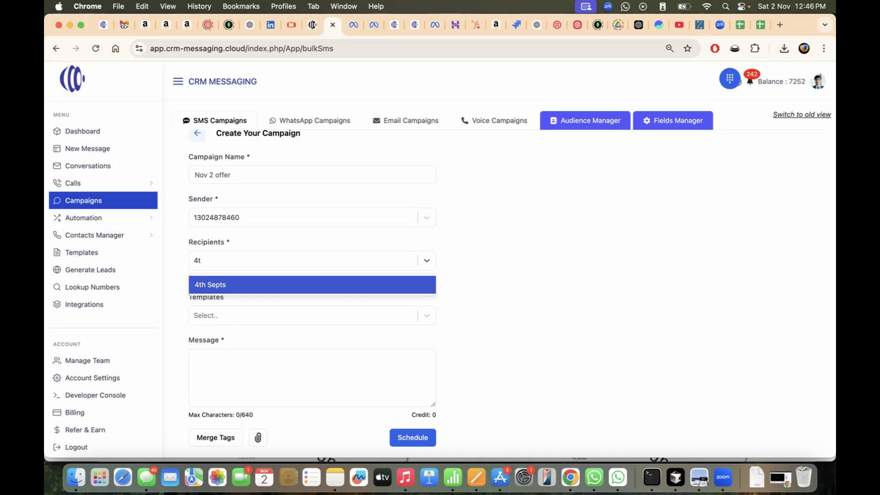
click(258, 285)
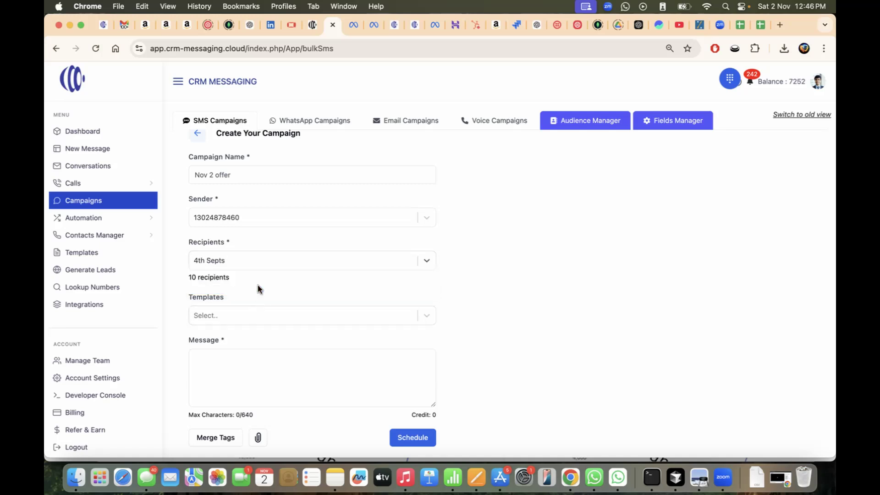
scroll(252, 287, down, 1)
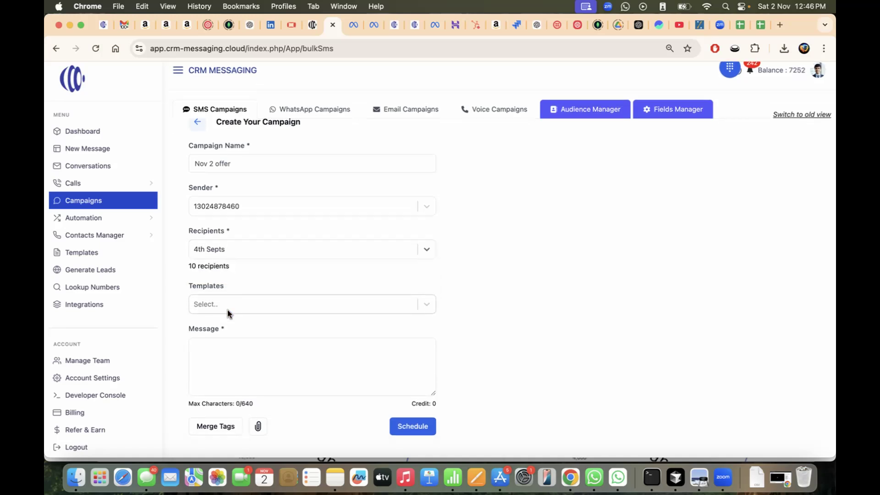
Write the campaign message "Hi %FIRSTNAME%, your offer is active. Redeem now." without a template, using the first-name merge tag
click(249, 303)
click(249, 304)
click(233, 350)
text(Hi)
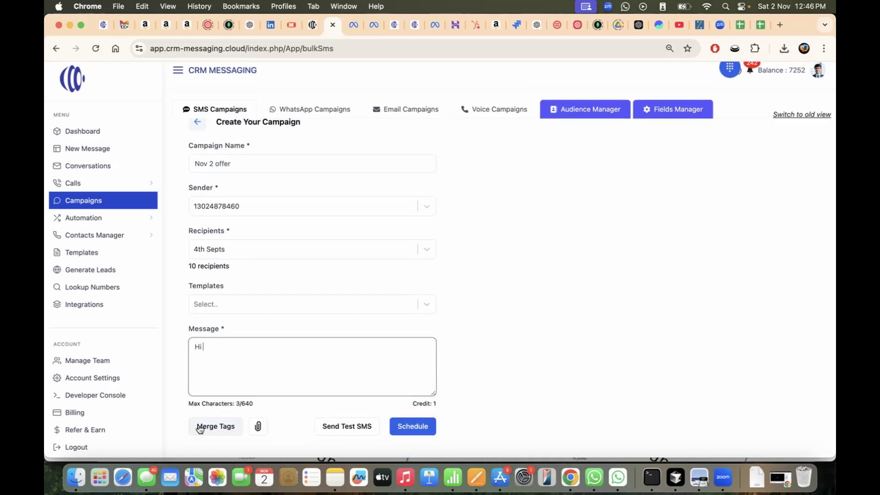
click(200, 427)
click(416, 306)
click(324, 346)
text(, your offer is active. )
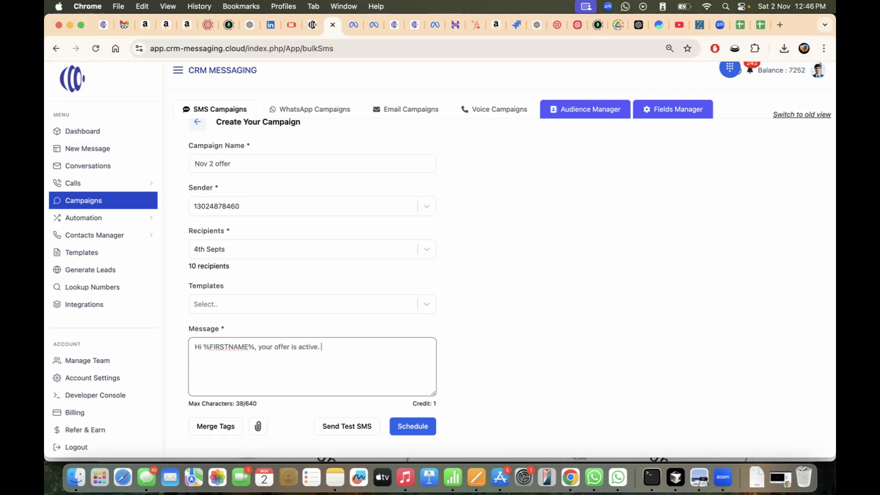
text(Redd)
text(e)
key(BackSpace)
key(BackSpace)
text(eem now.)
View the test SMS option without sending a test, and schedule the campaign for sending Now
click(333, 431)
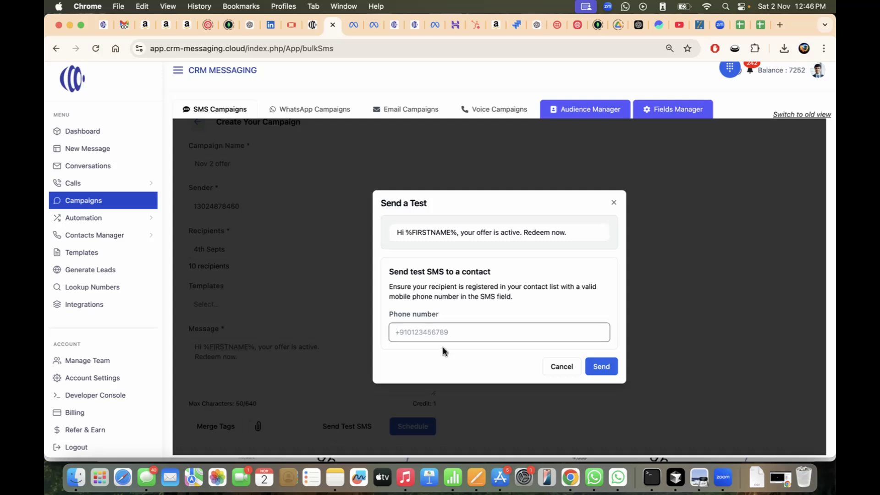
click(561, 369)
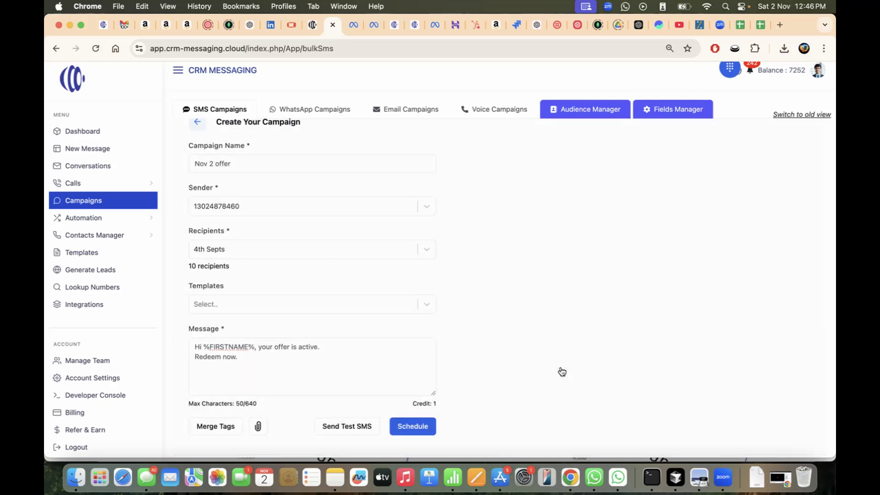
click(413, 430)
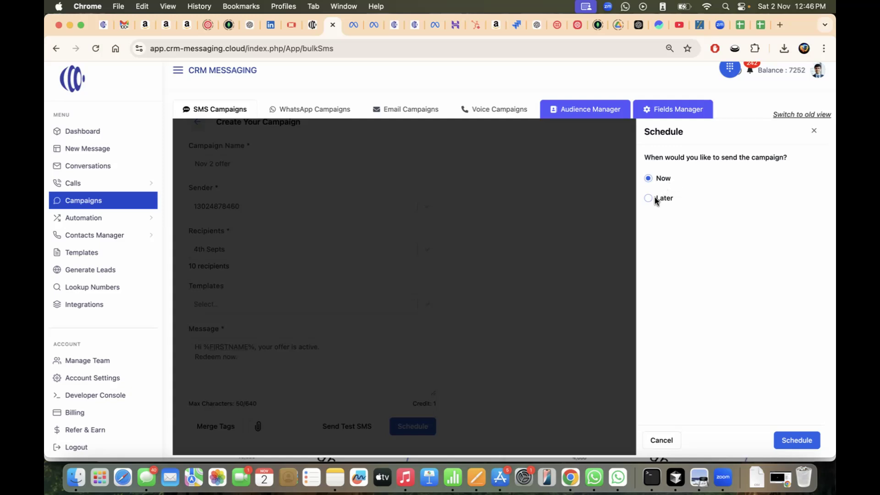
click(649, 199)
click(648, 178)
click(784, 438)
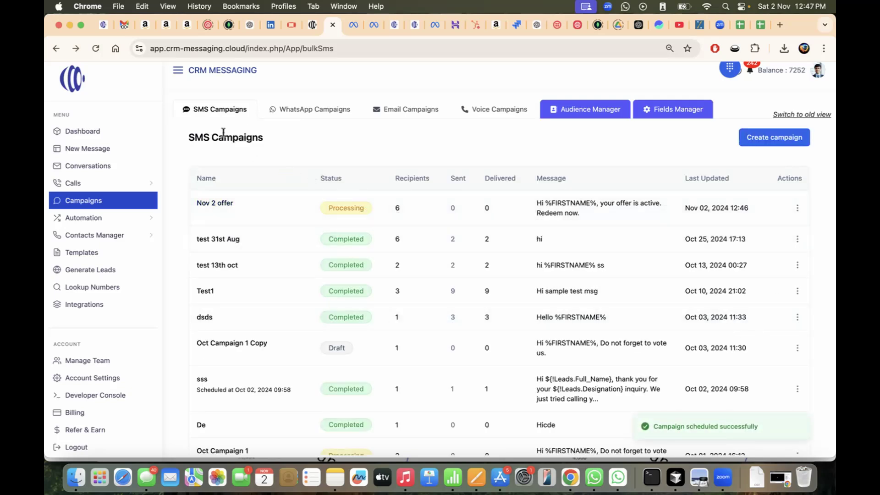
Refresh the SMS campaigns list, download the analytics of the "Nov 2 offer" campaign and open the exported CSV file
click(214, 117)
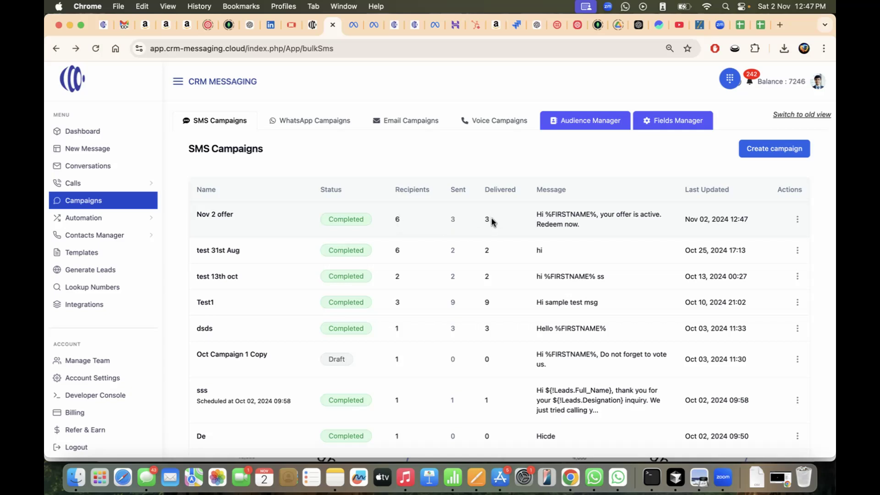
click(797, 222)
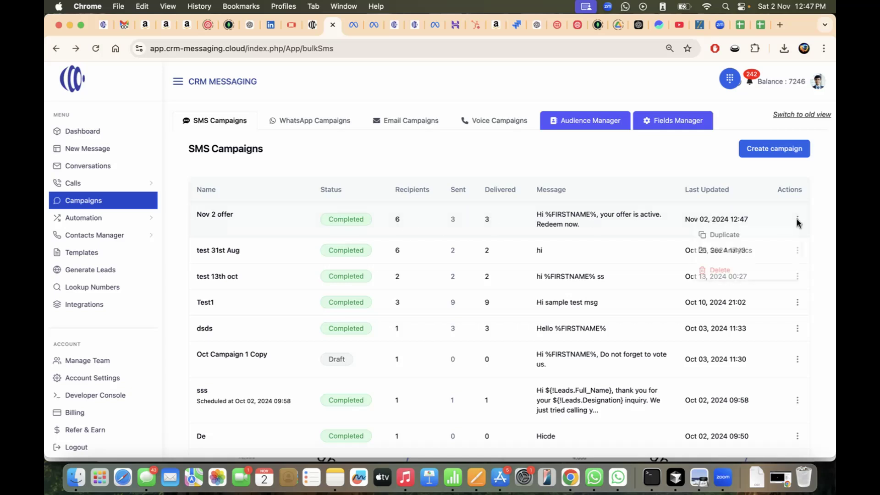
click(712, 250)
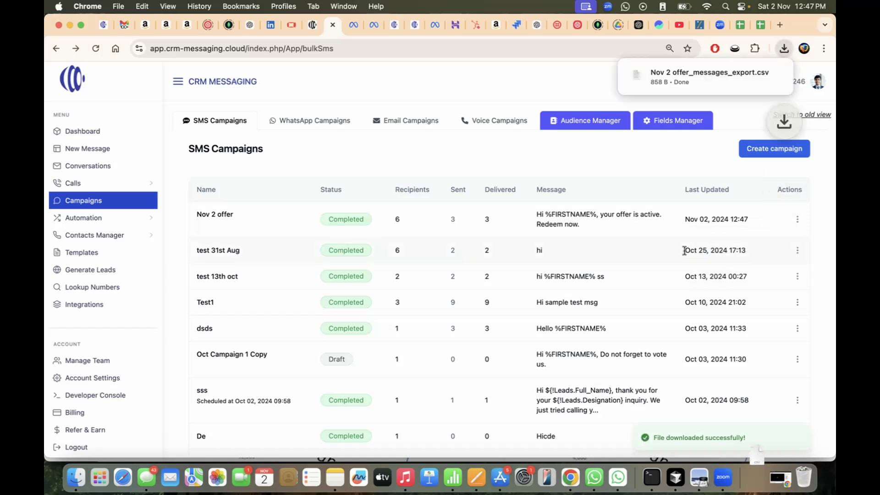
click(706, 77)
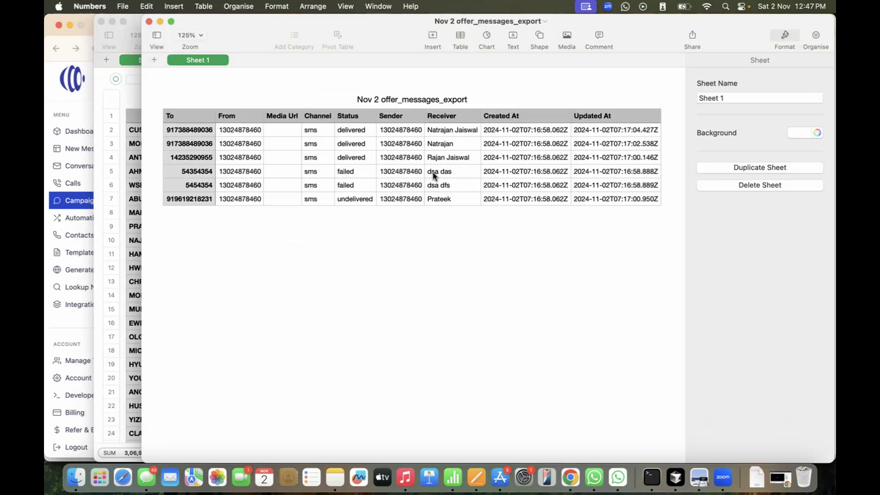
Examine each recipient's delivery status in the exported "Nov 2 offer" messages table, and return to CRM Messaging
click(323, 158)
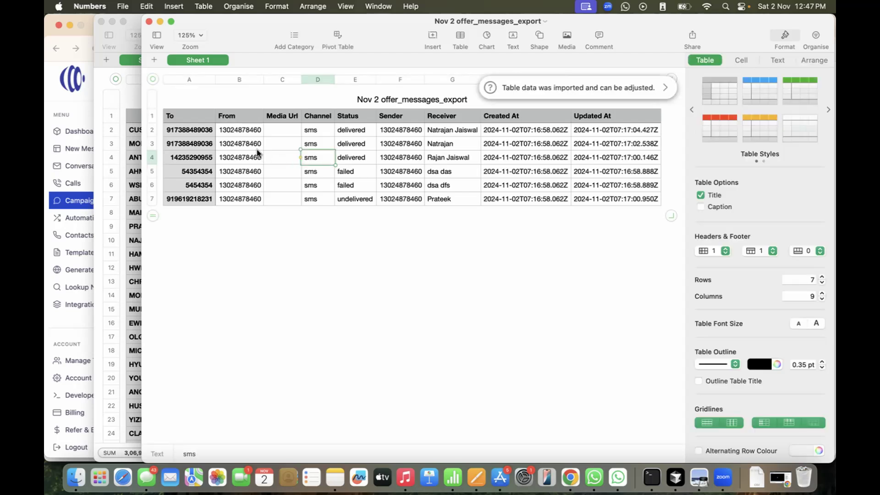
click(201, 135)
key(Right)
key(Right)
key(Right)
key(Right)
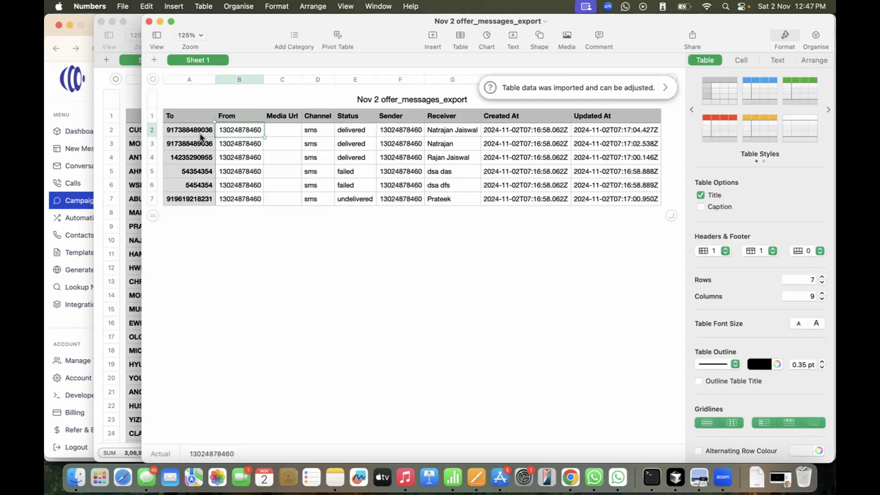
key(Down)
key(Down)
key(Down)
key(Down)
key(Up)
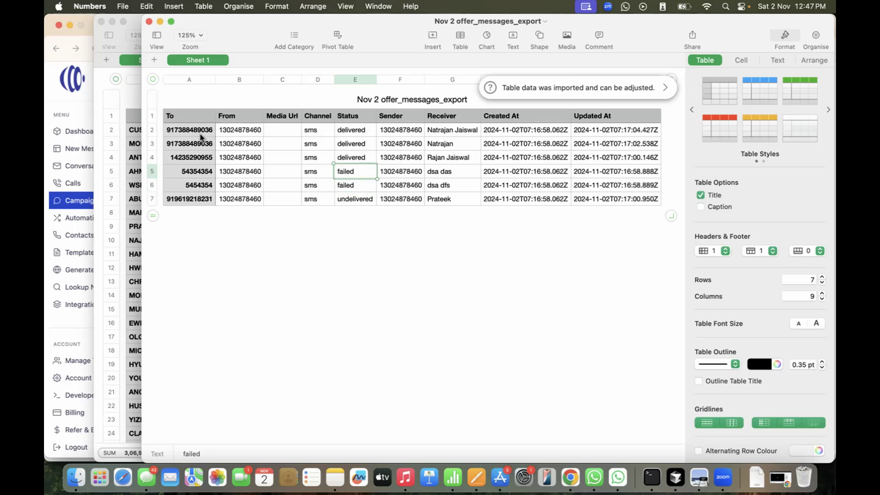
key(Down)
key(Down)
key(Up)
key(Up)
key(Up)
key(Up)
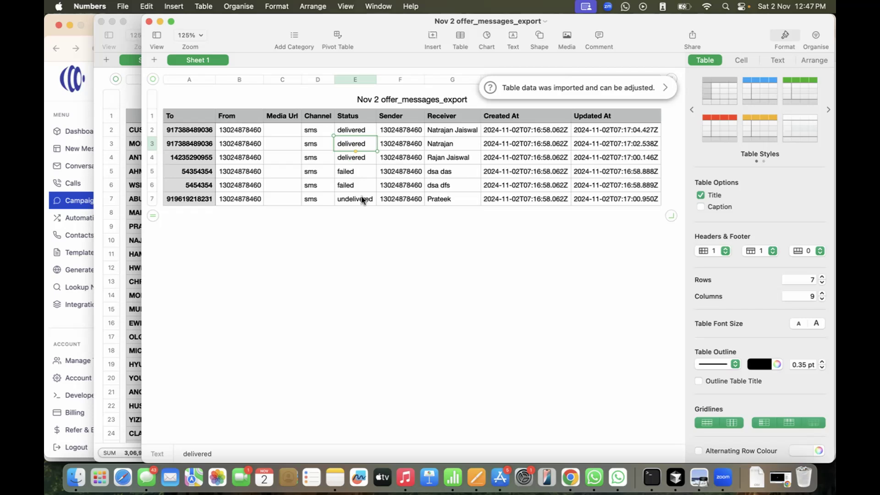
click(79, 252)
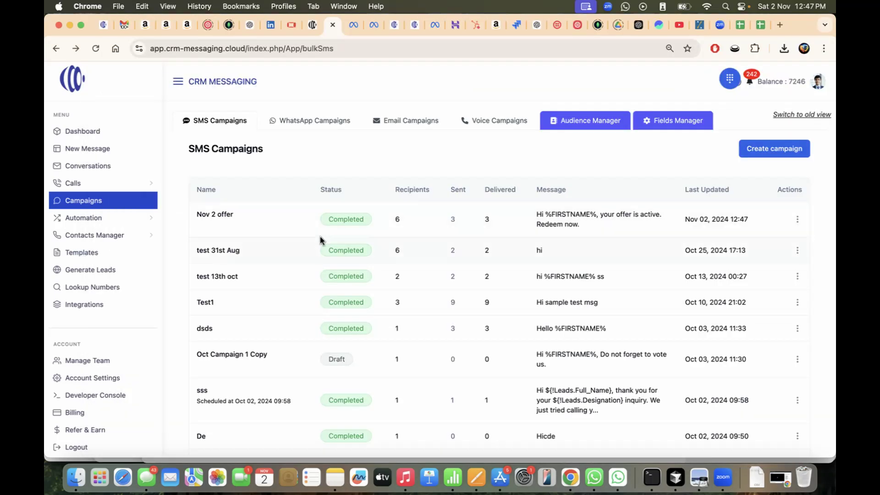